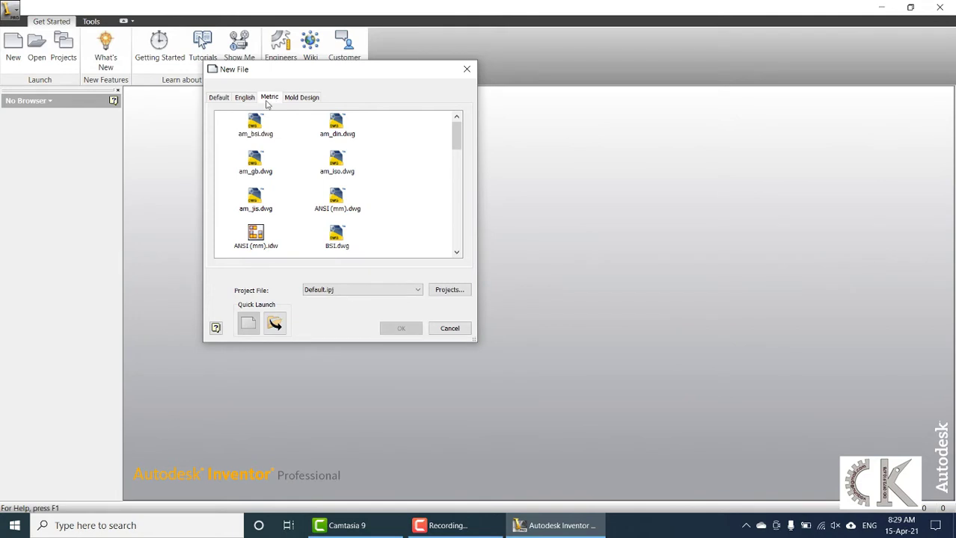
Step: Create a new metric part from the Standard (mm).ipt template
scroll(286, 179, "down", 6)
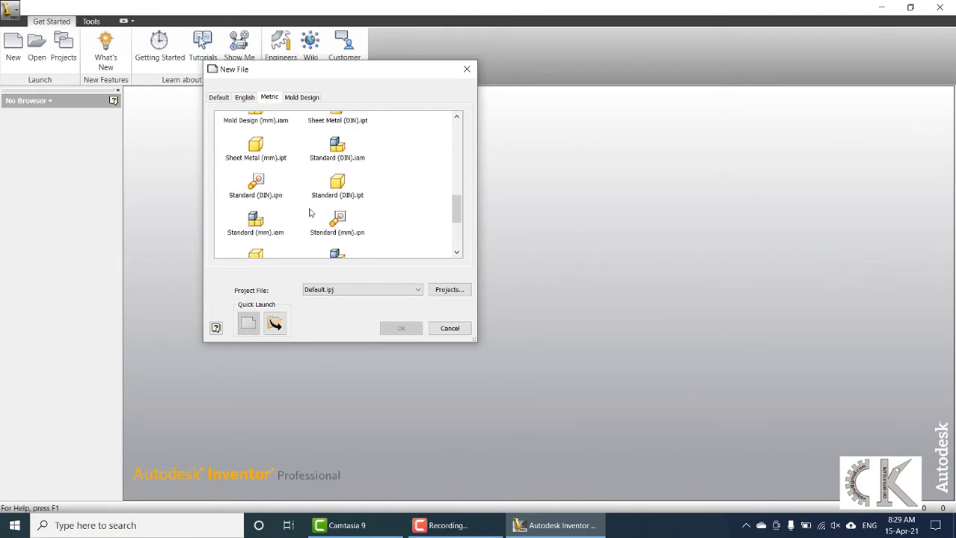
scroll(315, 217, "down", 3)
left_click(261, 142)
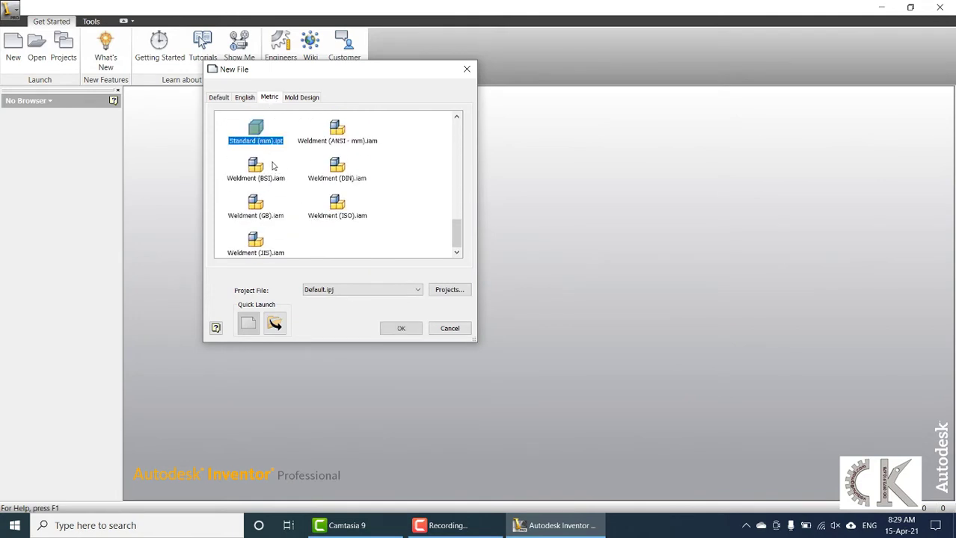
left_click(409, 331)
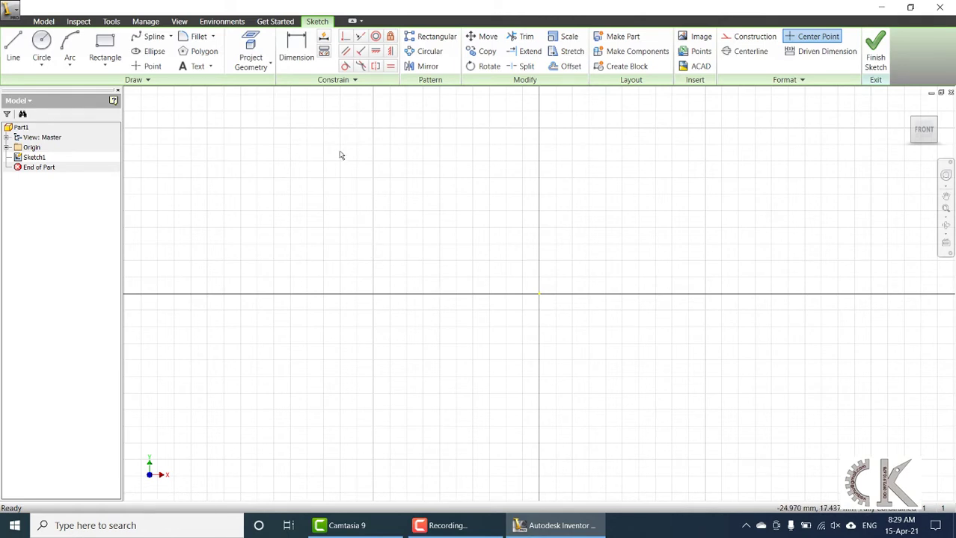
Step: Finish the initial empty sketch and start a new 2D sketch on the origin's XY Plane
left_click(874, 58)
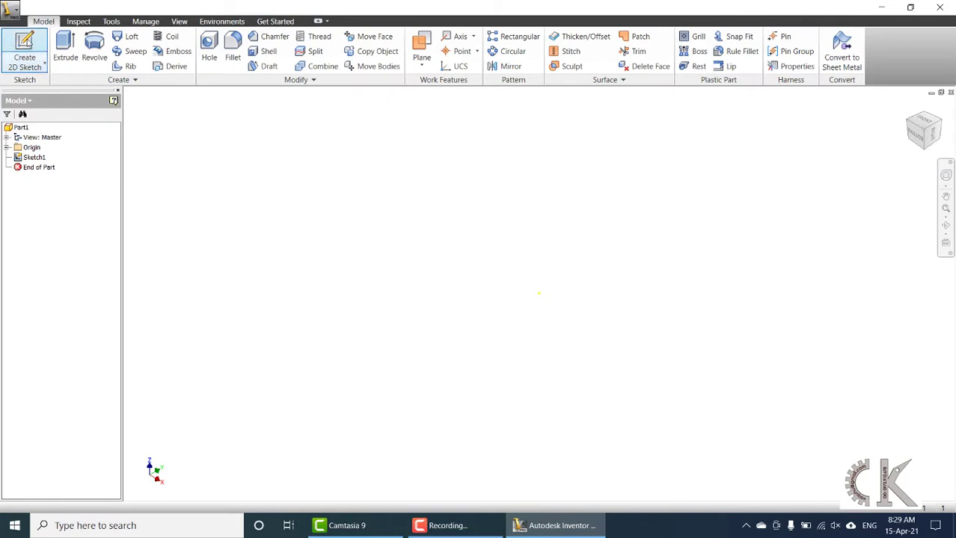
left_click(25, 46)
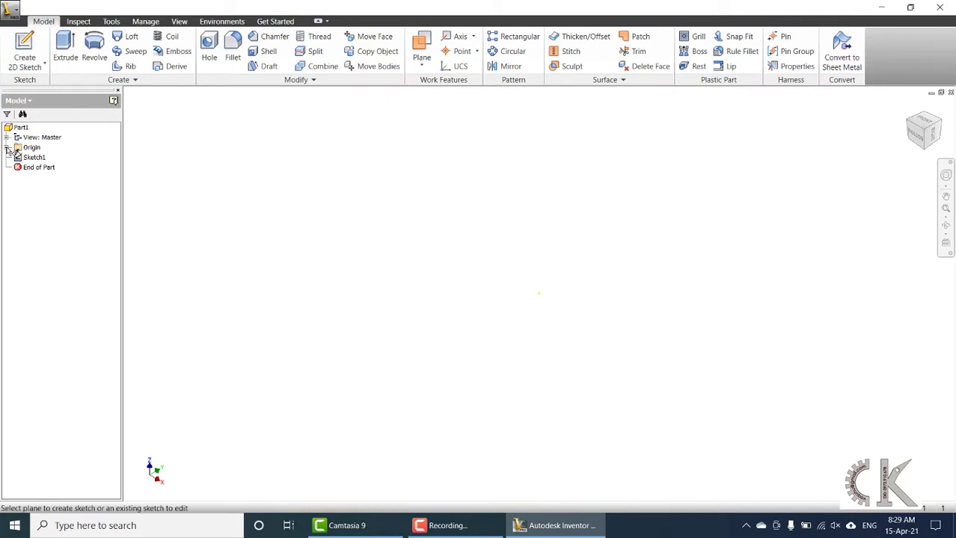
left_click(6, 147)
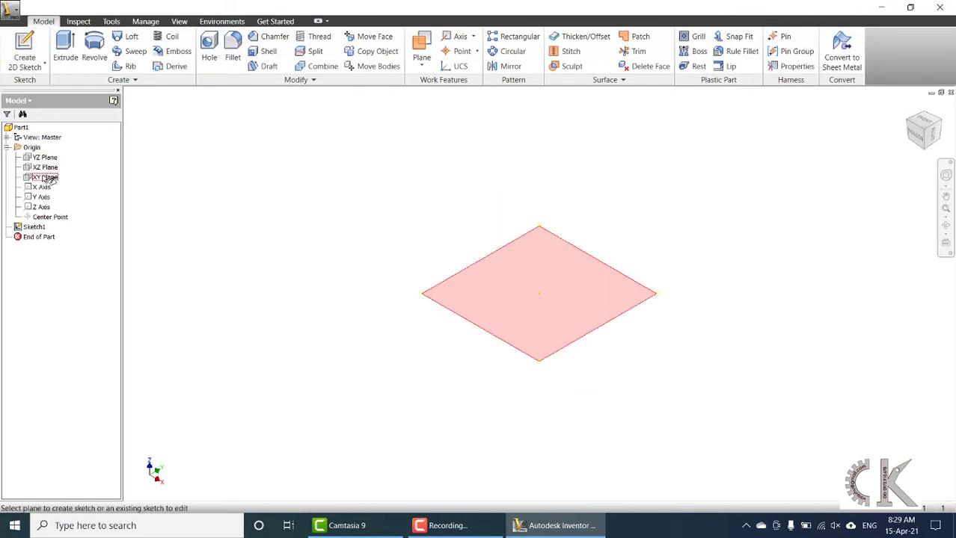
left_click(43, 177)
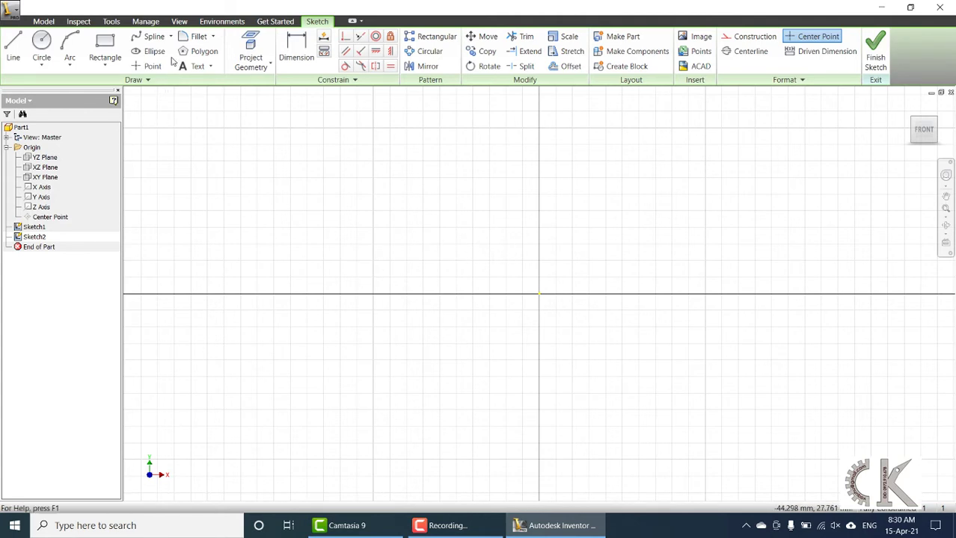
Step: Disable the display of grid lines in the application's sketch options and apply the change
left_click(114, 23)
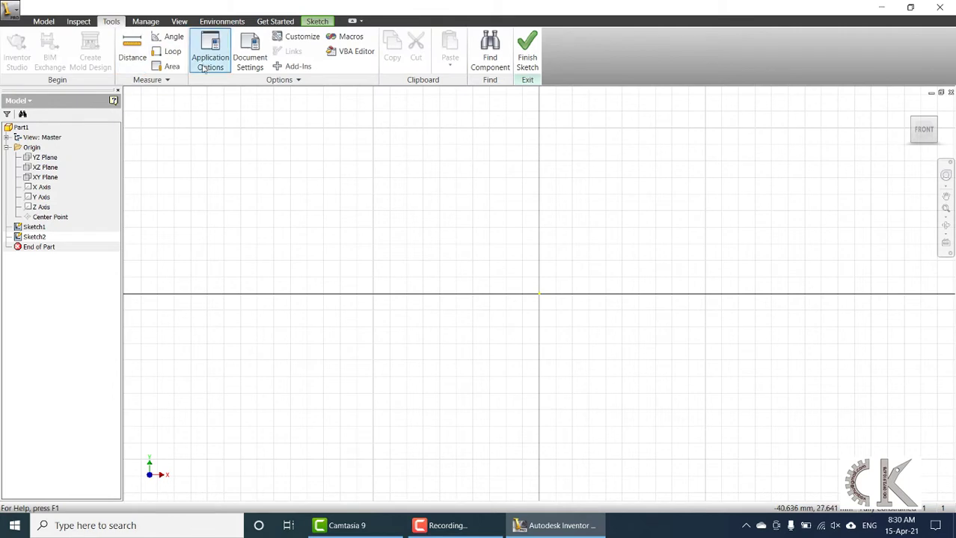
left_click(205, 65)
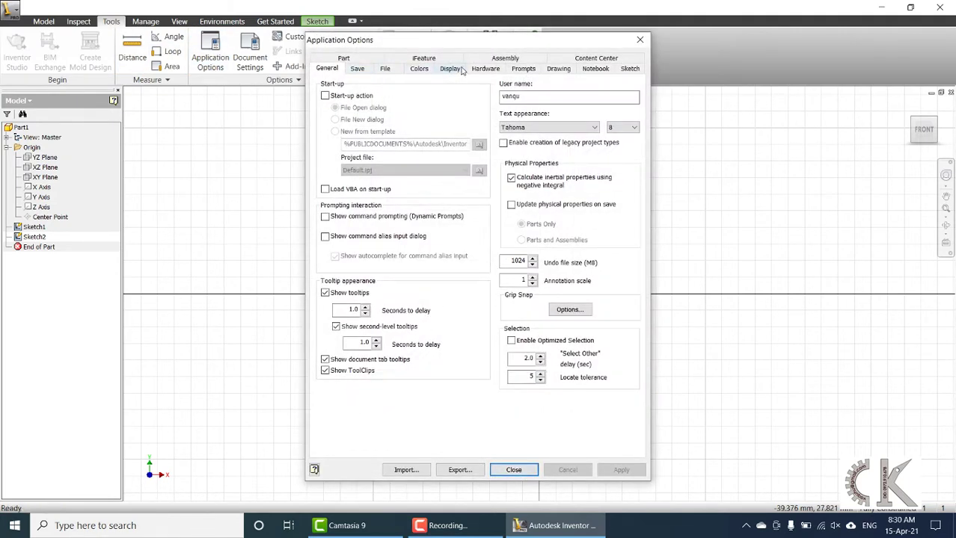
left_click(629, 69)
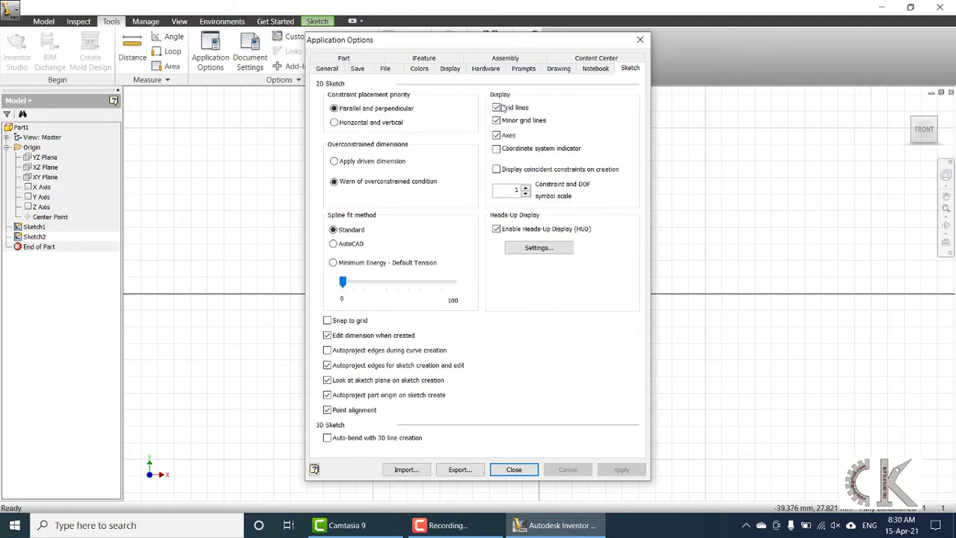
left_click(497, 109)
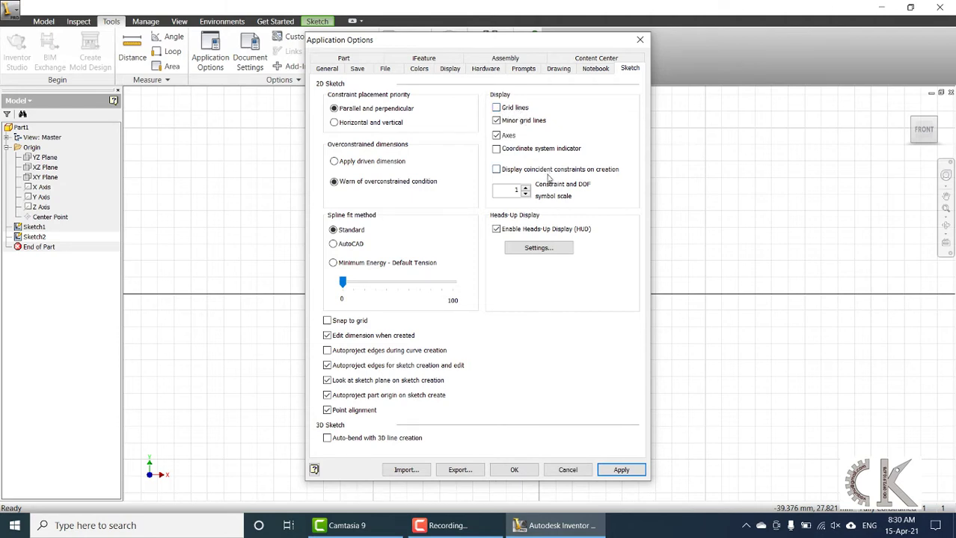
left_click(618, 472)
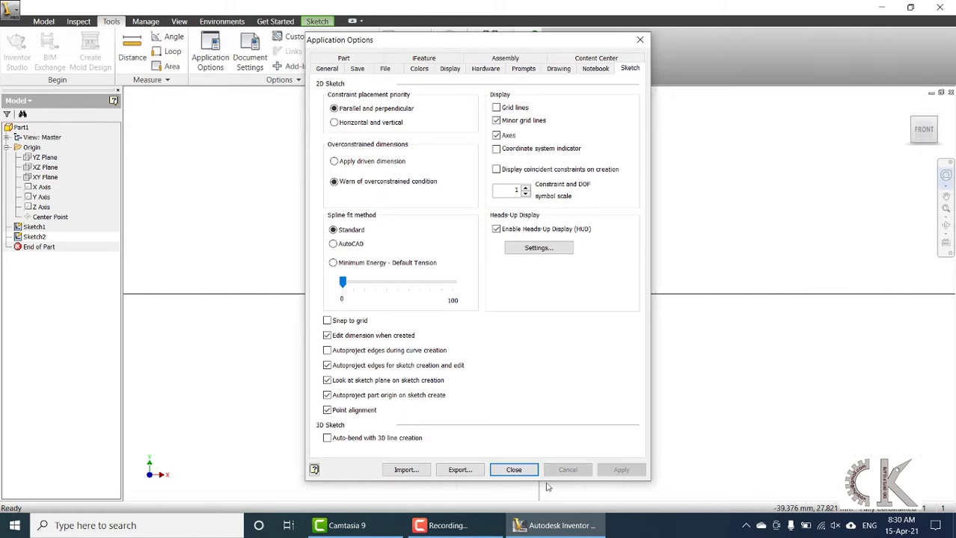
left_click(514, 471)
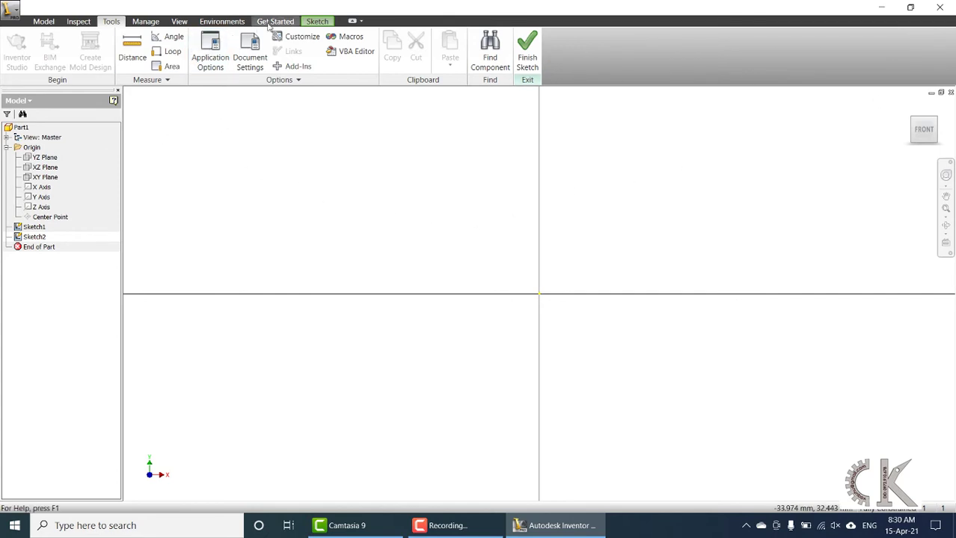
Step: Sketch a circle of 30 mm diameter centred on the origin
left_click(317, 21)
left_click(51, 49)
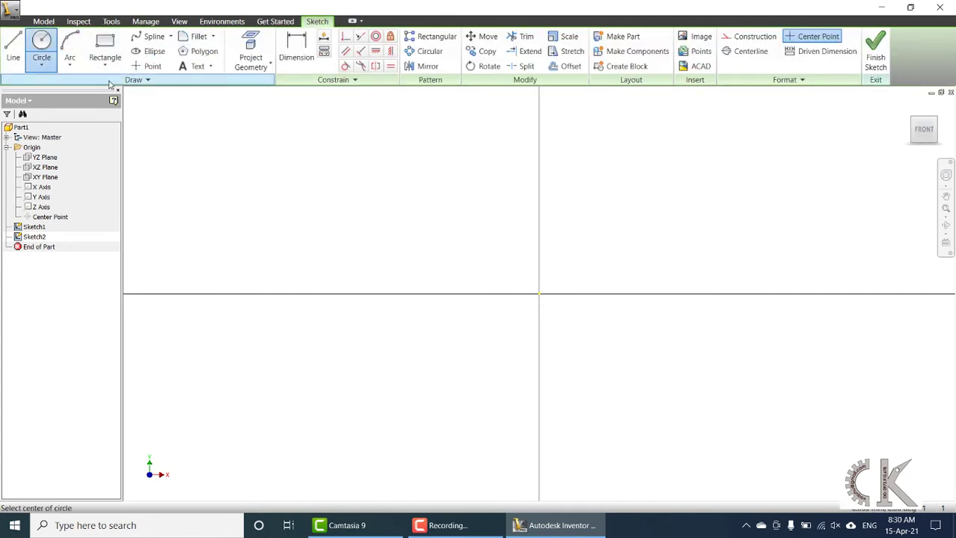
left_click(539, 295)
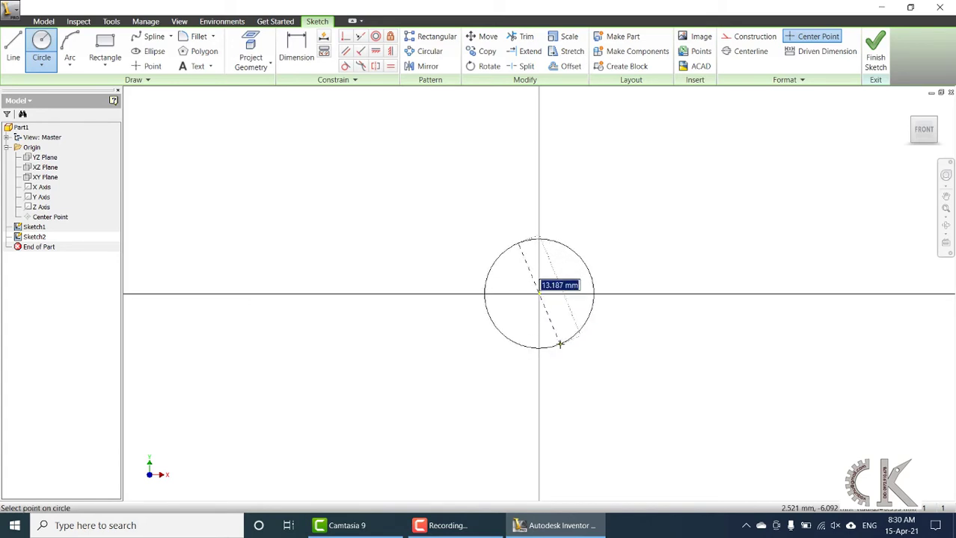
type("30")
key("Return")
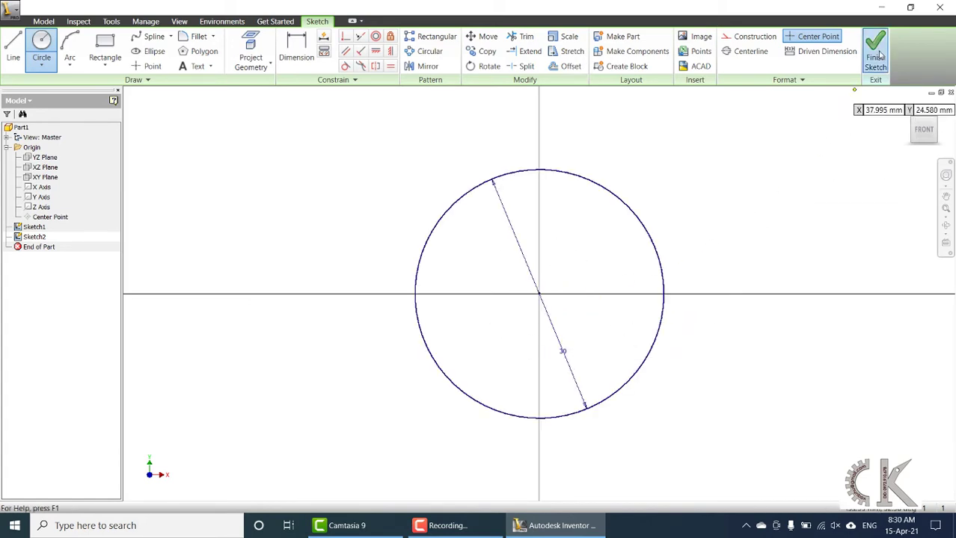
Step: Finish the sketch and extrude the circular profile upward into a solid cylinder
left_click(876, 53)
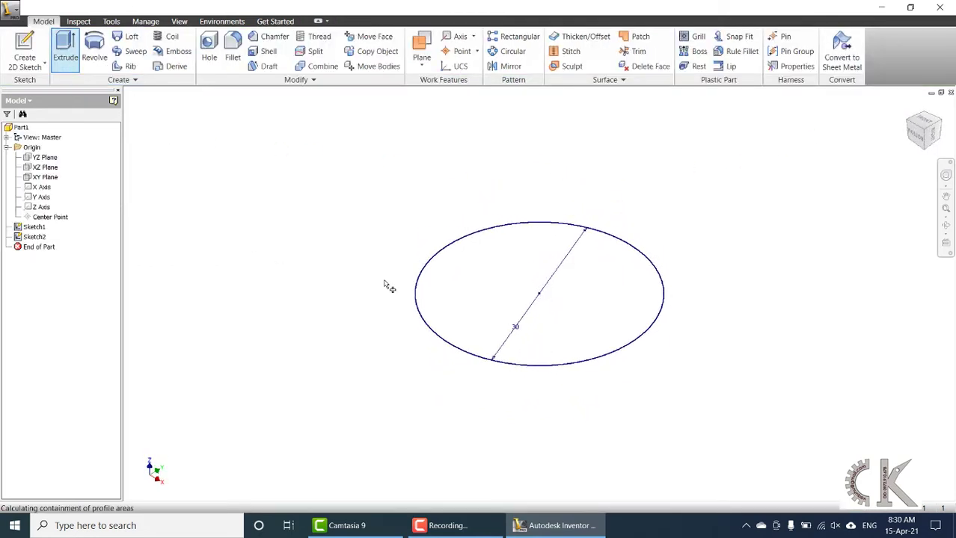
left_click(244, 235)
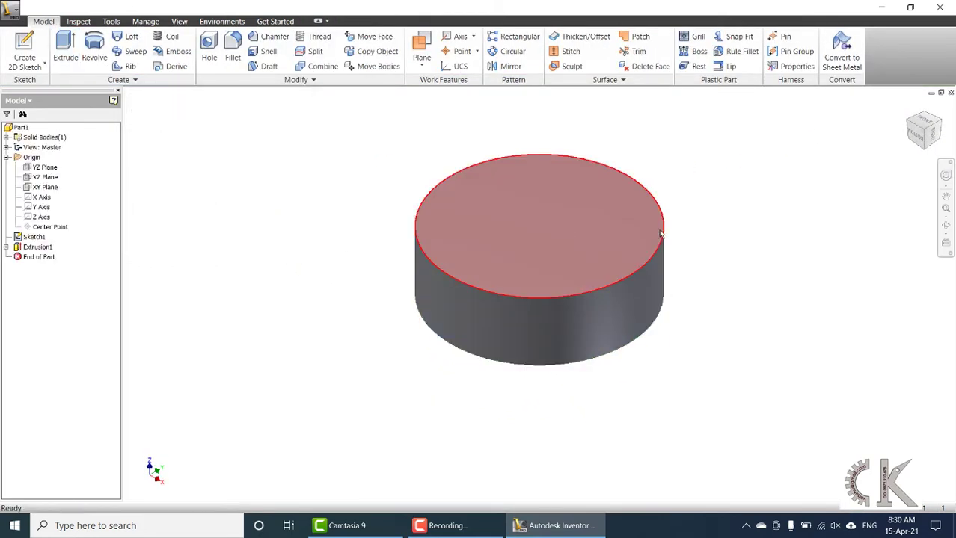
scroll(660, 234, "down", 3)
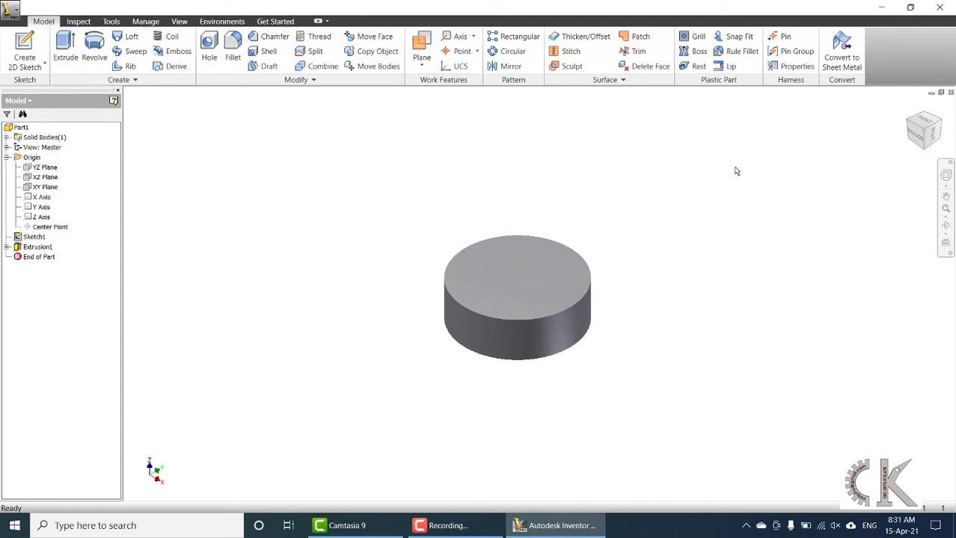
Step: Close the part without saving and switch to Autodesk Inventor Professional 2018
left_click(951, 92)
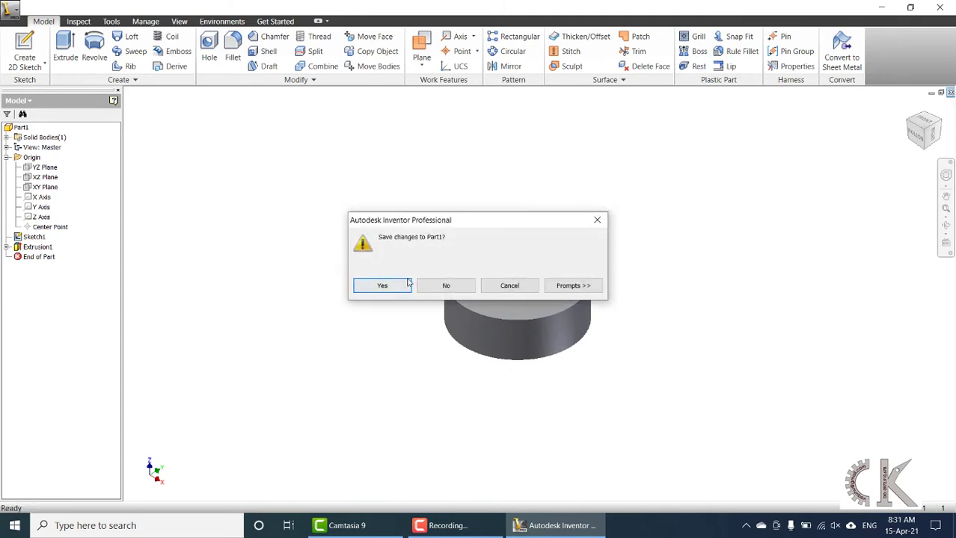
left_click(441, 285)
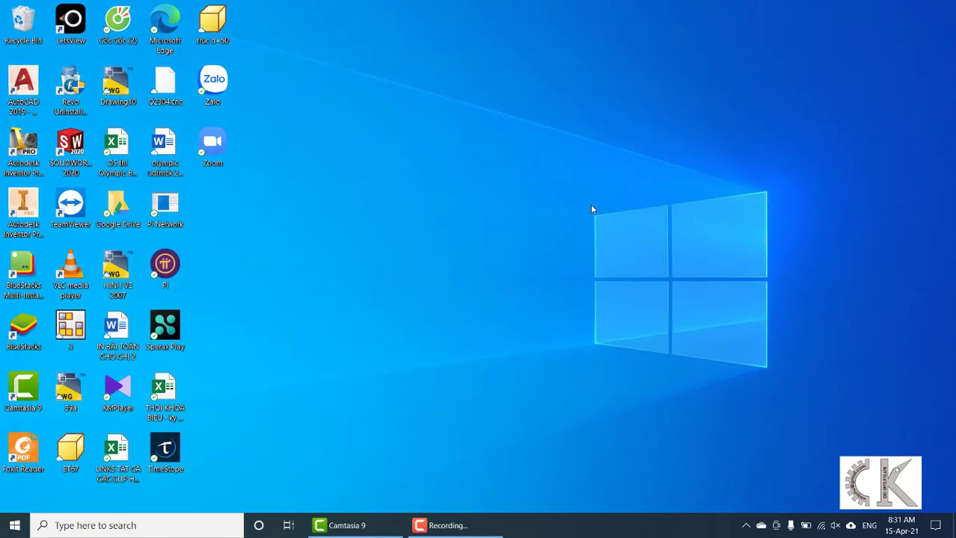
double_click(23, 210)
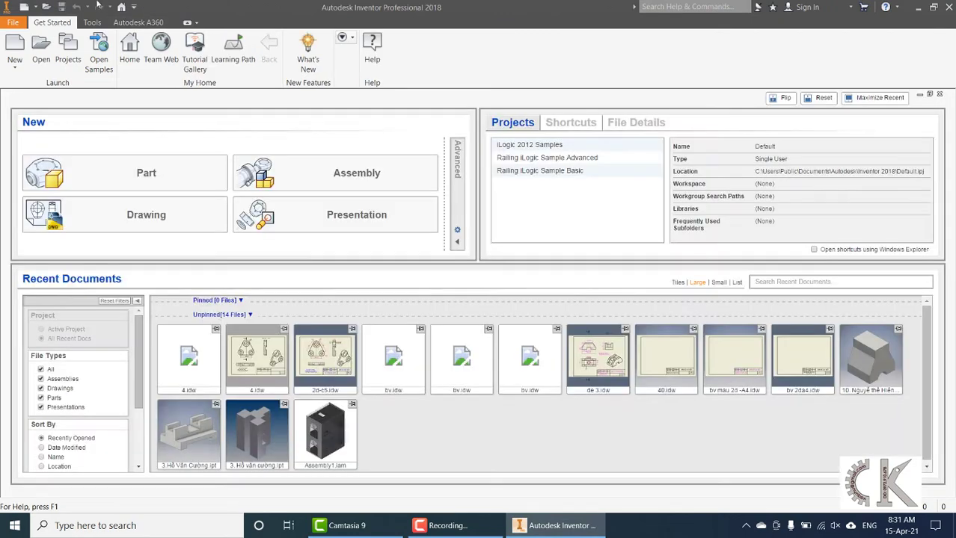
Step: Create a new metric part from Standard (mm).ipt and start a 2D sketch on the XY plane
left_click(15, 52)
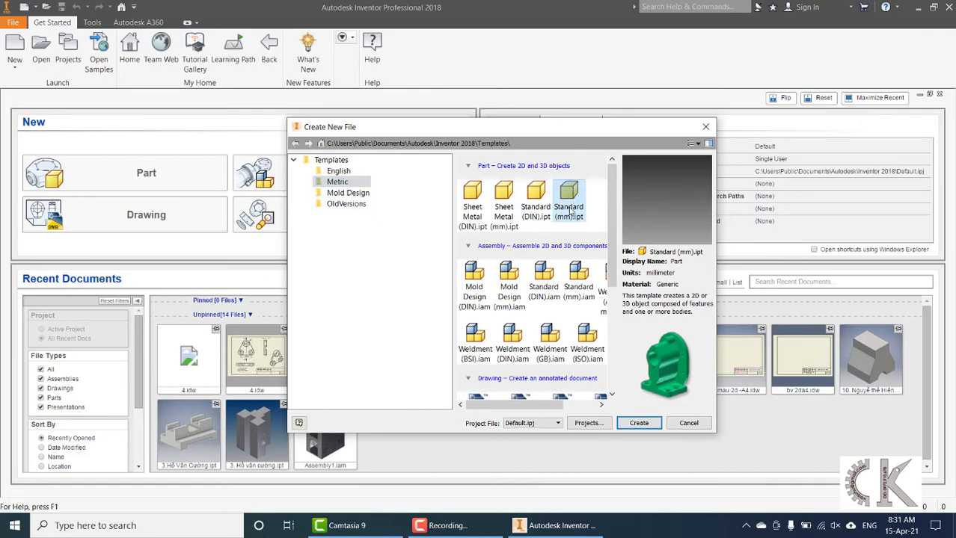
left_click(637, 423)
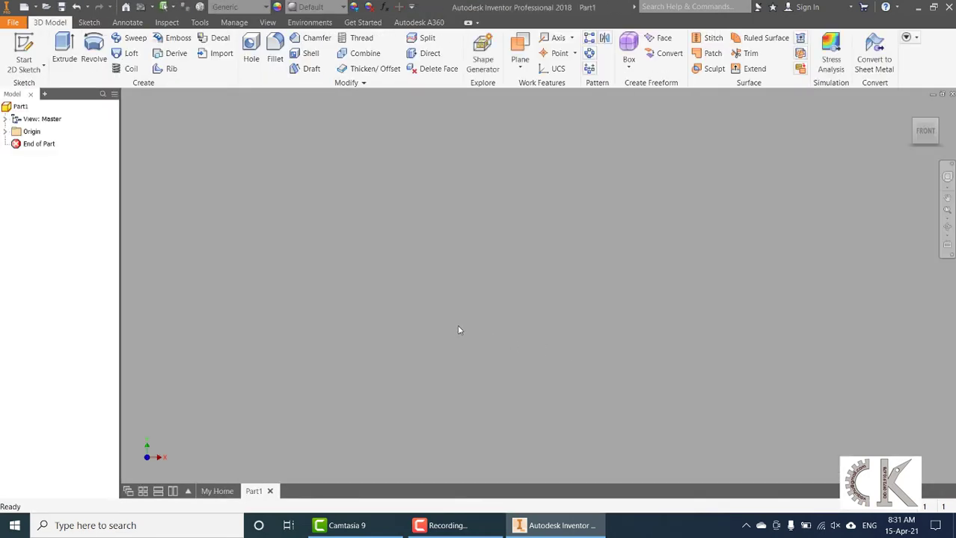
left_click(24, 47)
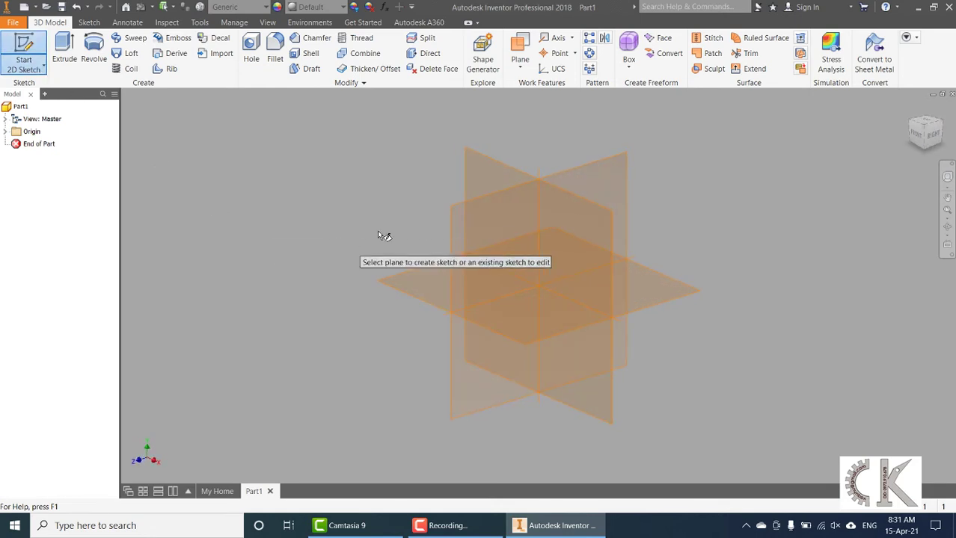
left_click(482, 172)
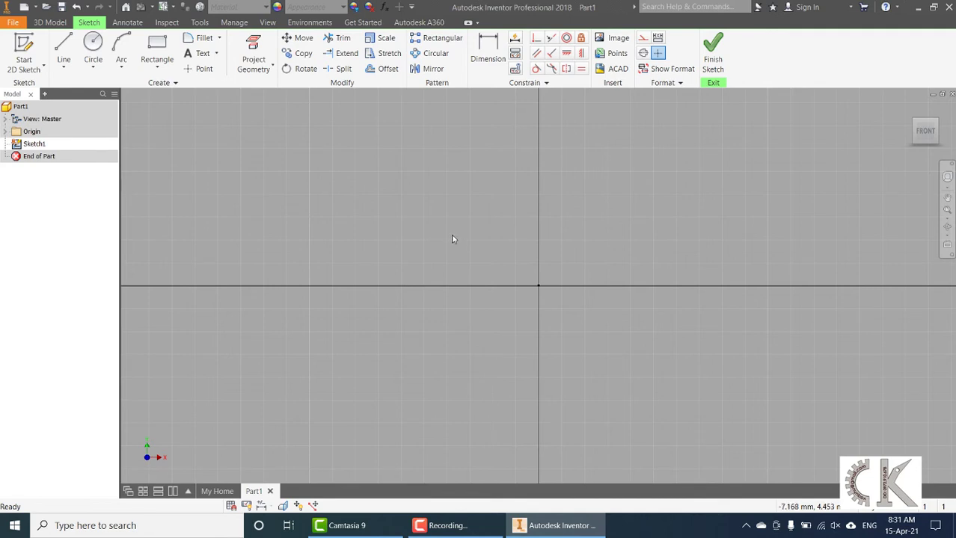
Step: Turn off sketch grid lines in Inventor 2018's application options and apply the setting
left_click(197, 22)
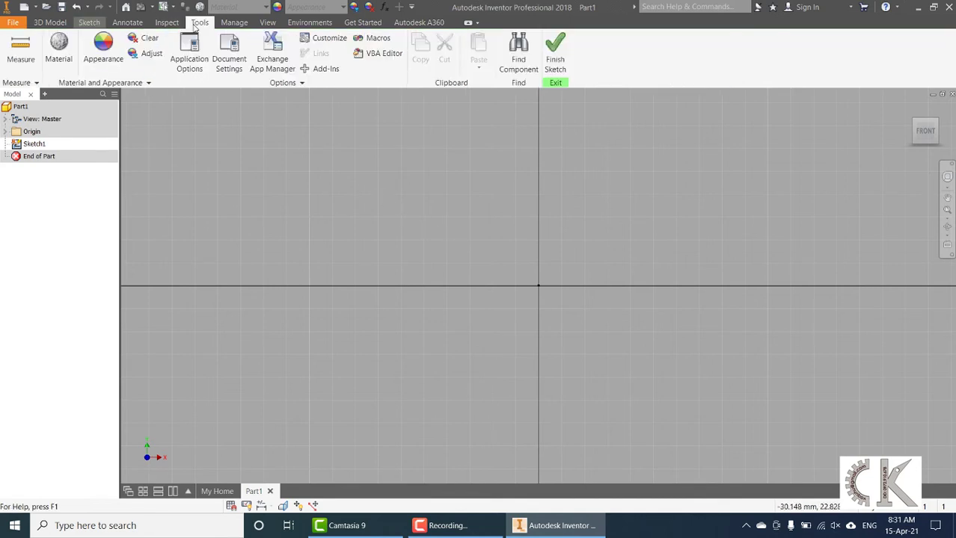
left_click(189, 51)
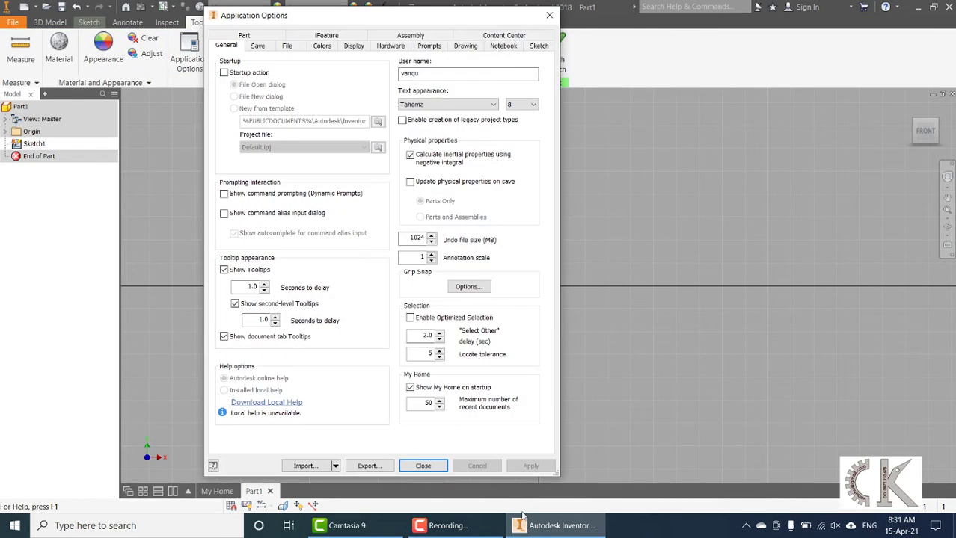
left_click(541, 47)
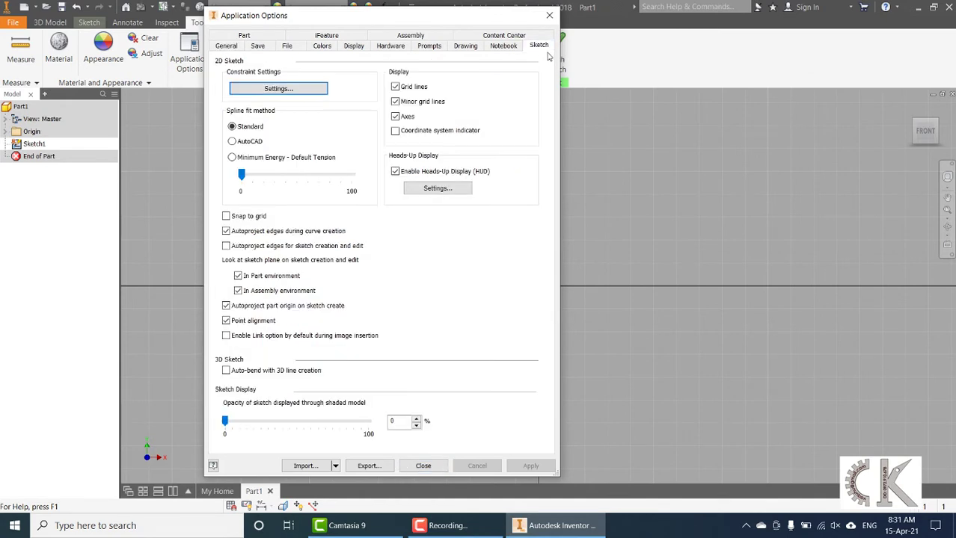
left_click(396, 88)
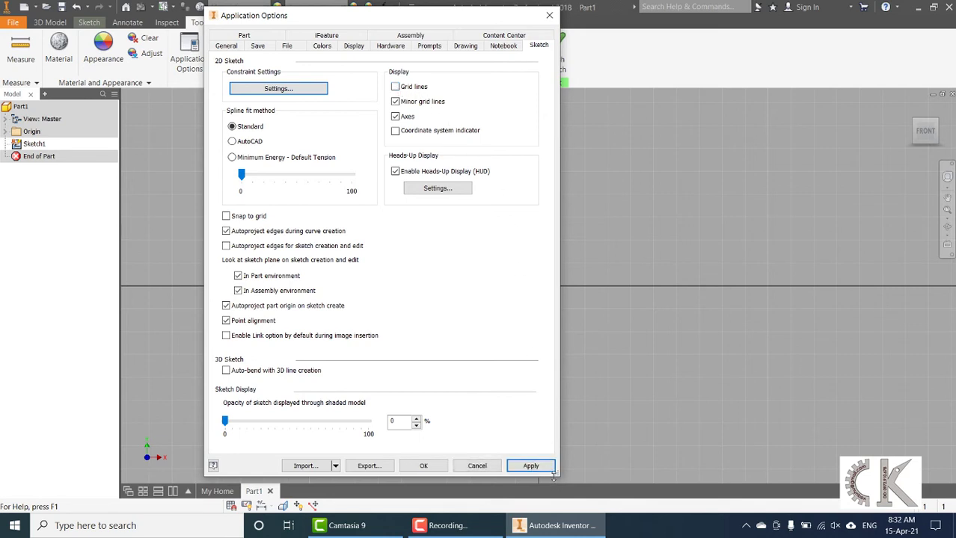
left_click(530, 466)
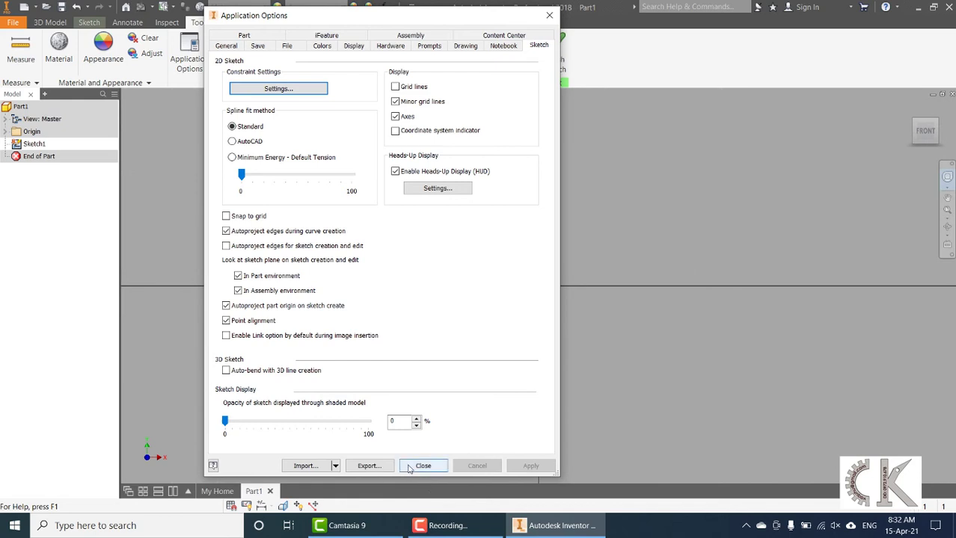
left_click(423, 466)
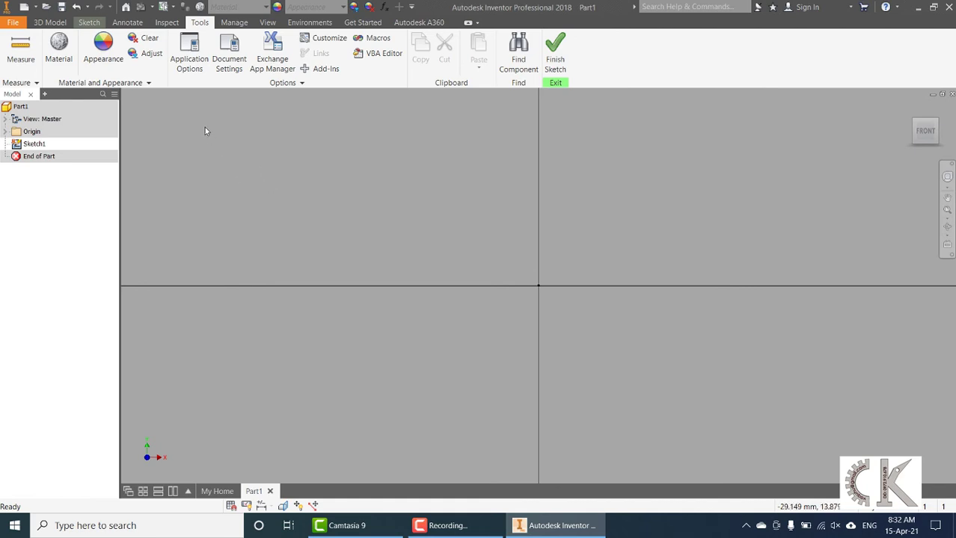
Step: Apply the Presentation color scheme in the application options, keeping the background set to 1 Color
left_click(196, 61)
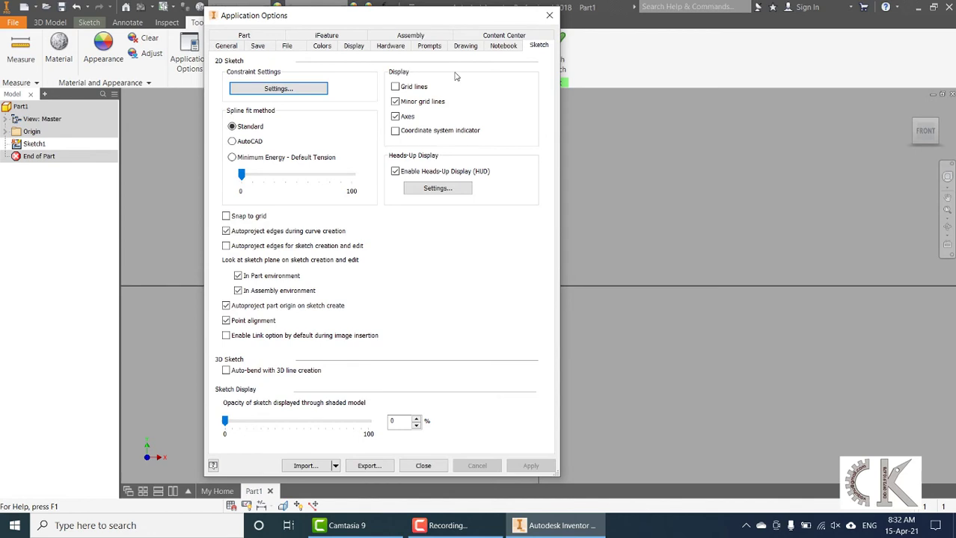
left_click(320, 46)
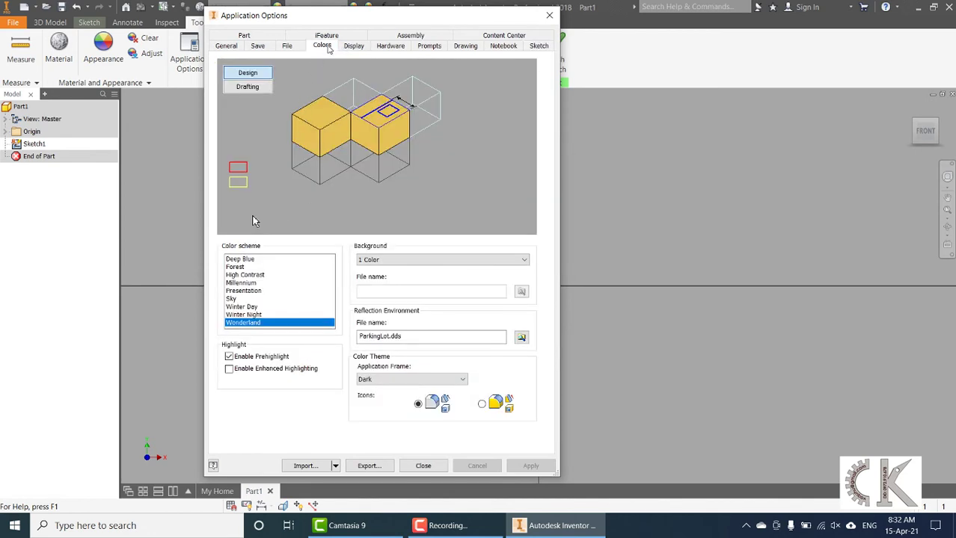
left_click(252, 291)
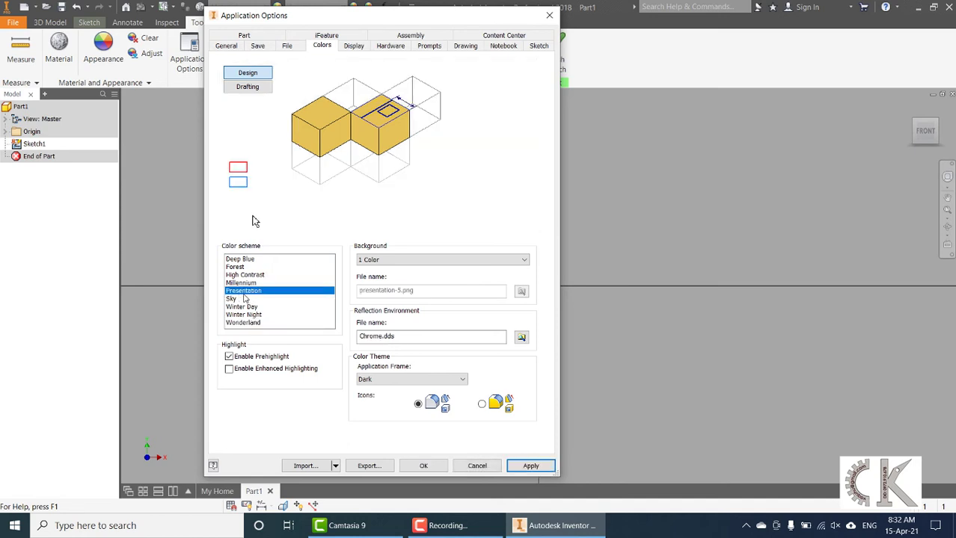
left_click(396, 260)
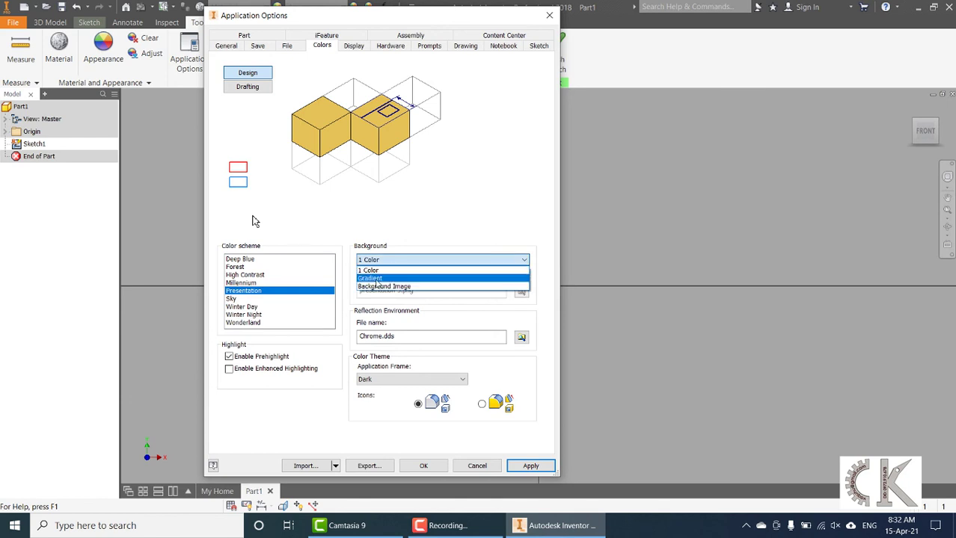
left_click(515, 474)
left_click(514, 471)
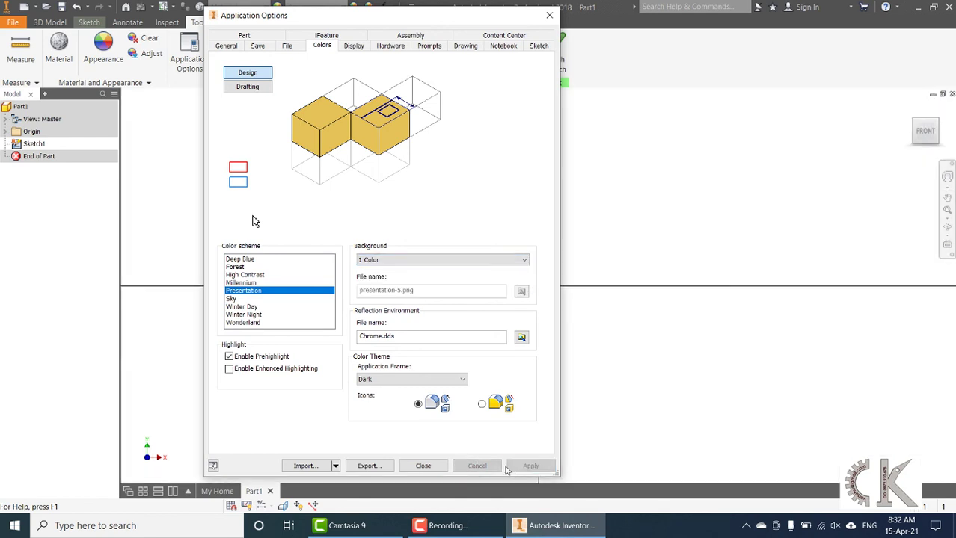
left_click(423, 466)
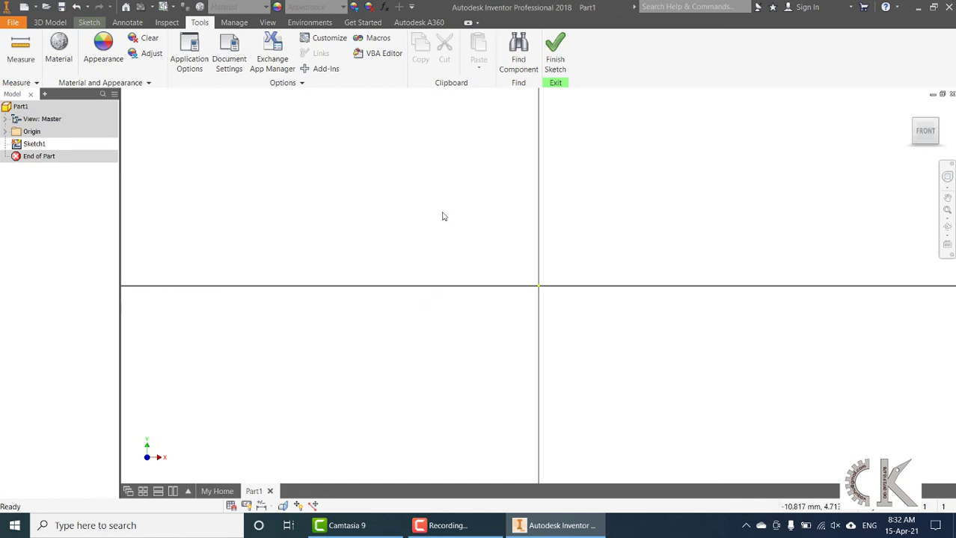